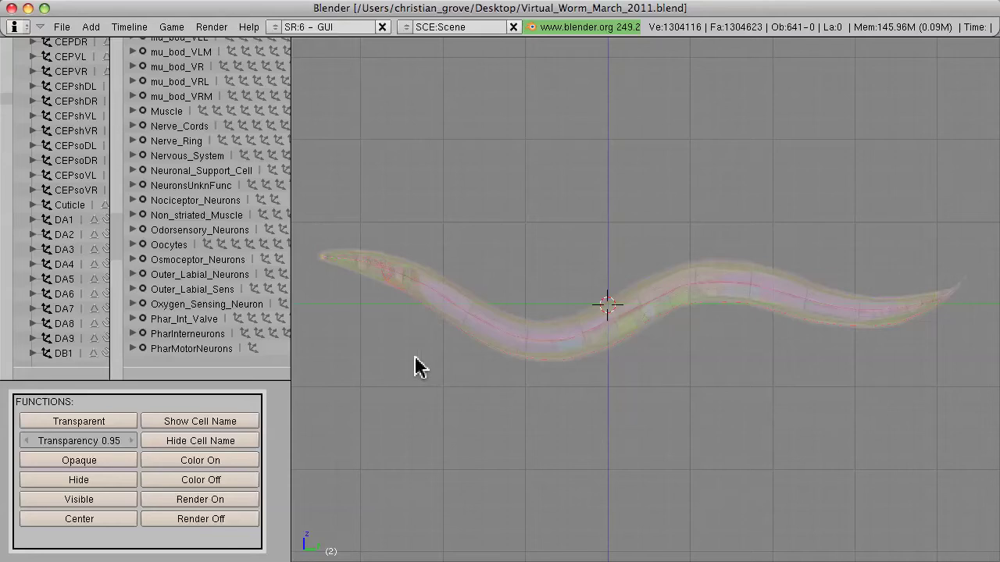
# Examine the whole worm model in 3D from several angles, close up and from farther away
pyautogui.moveTo(507, 375); pyautogui.dragTo(535, 375, button='middle')
pyautogui.moveTo(598, 359); pyautogui.dragTo(544, 345, button='middle')
pyautogui.scroll(5, 545, 344)
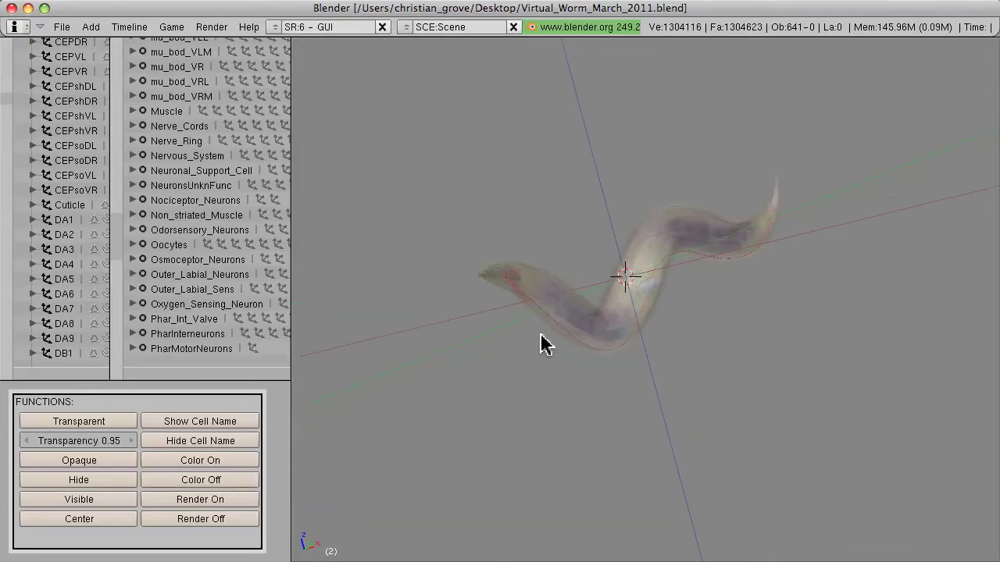
pyautogui.scroll(2, 541, 337)
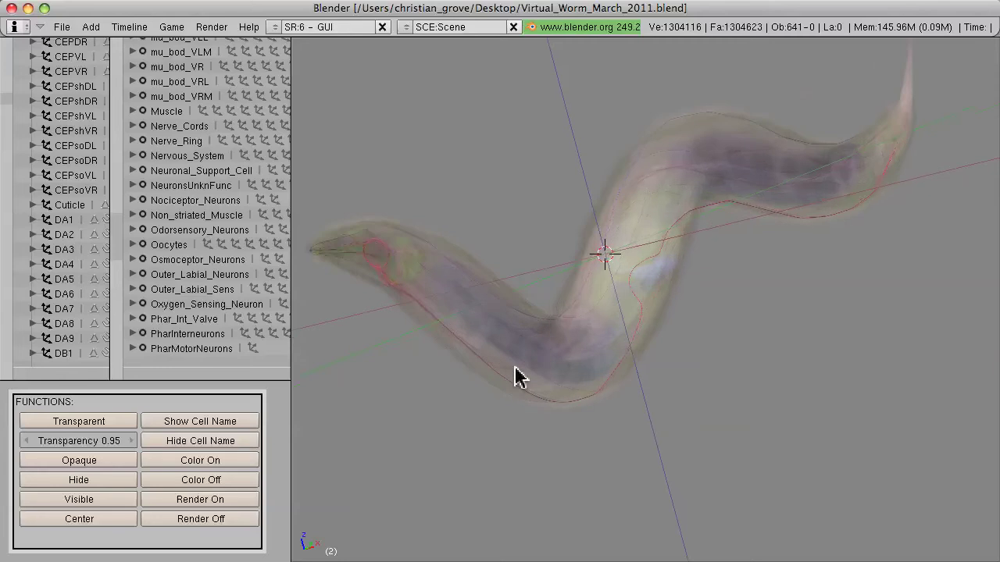
pyautogui.moveTo(644, 401); pyautogui.dragTo(544, 404, button='middle')
pyautogui.scroll(-3, 545, 414)
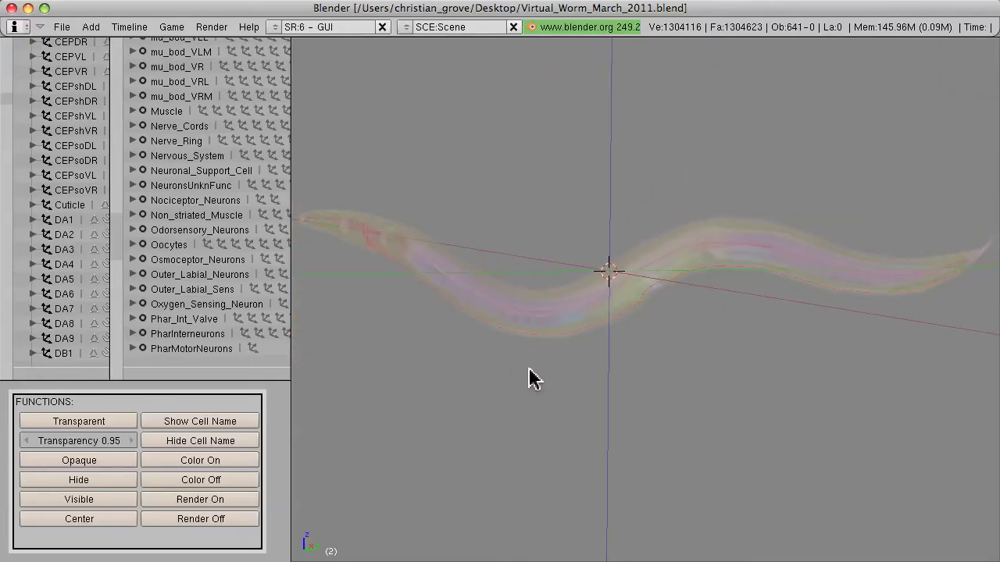
pyautogui.moveTo(576, 370); pyautogui.dragTo(445, 412, button='middle')
# Place the 3D cursor in the empty space below the worm and centre the view on it
pyautogui.click(443, 403)
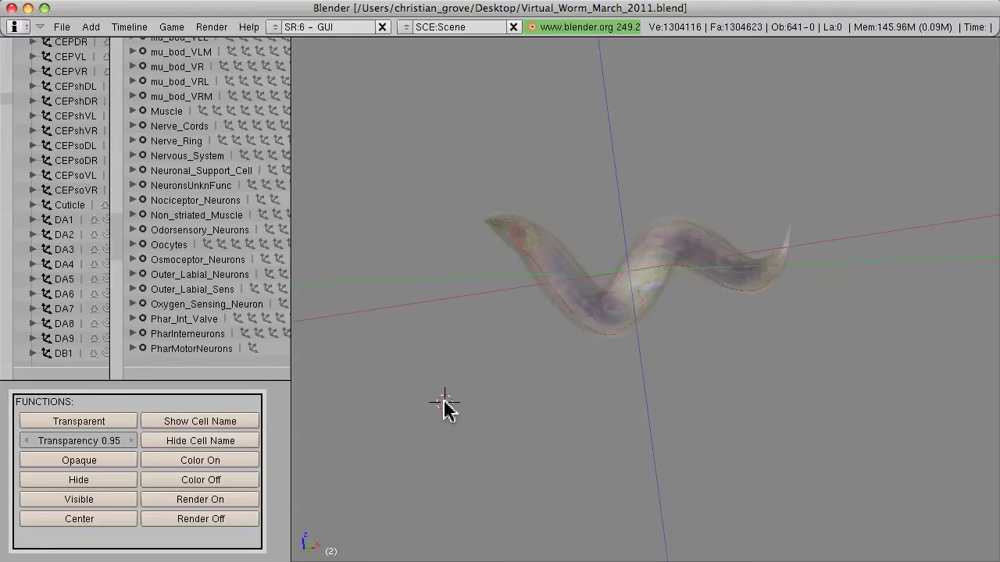
pyautogui.press('c')
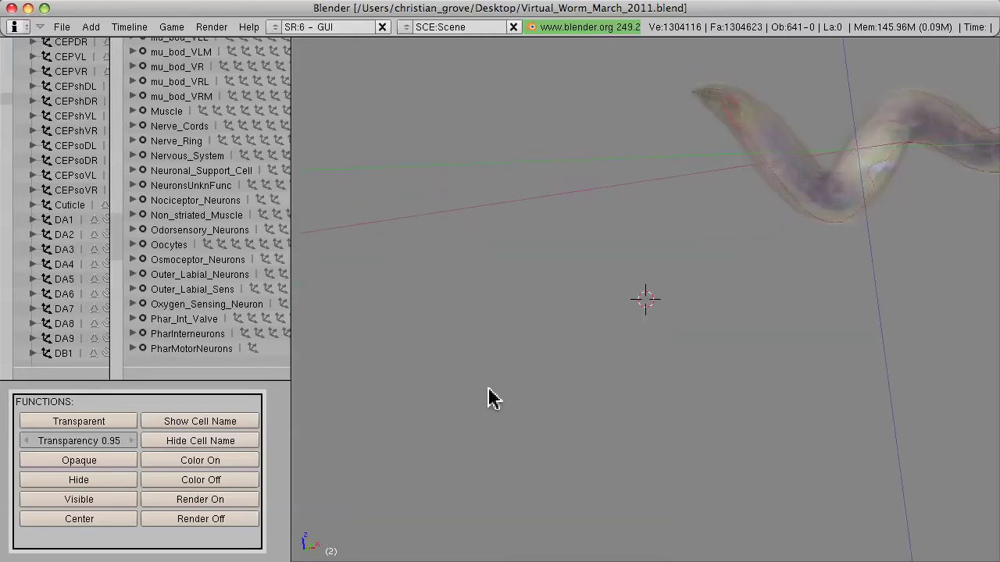
pyautogui.moveTo(536, 242); pyautogui.dragTo(368, 320, button='middle')
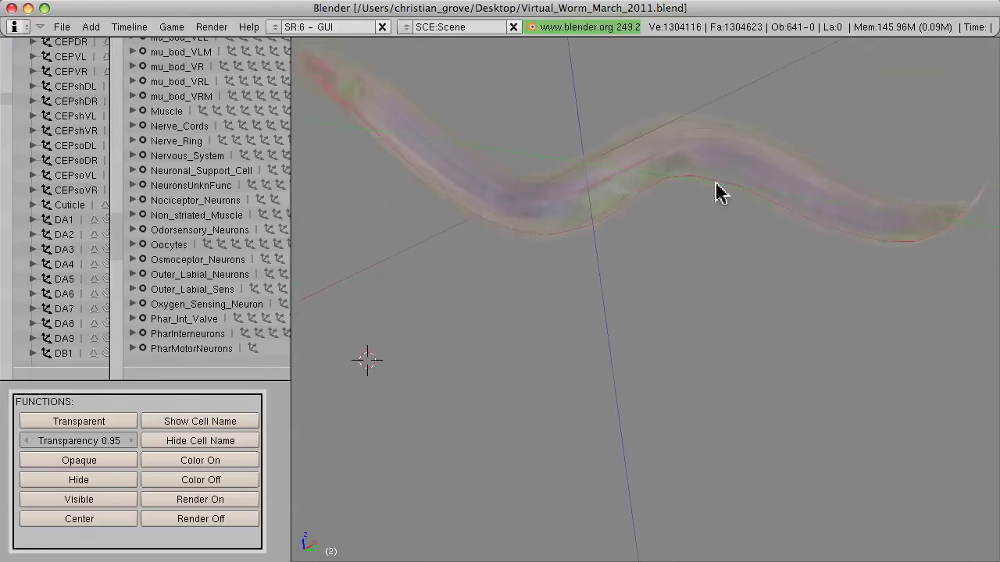
pyautogui.keyDown('shift'); pyautogui.moveTo(577, 243); pyautogui.dragTo(560, 246, button='middle'); pyautogui.keyUp('shift')
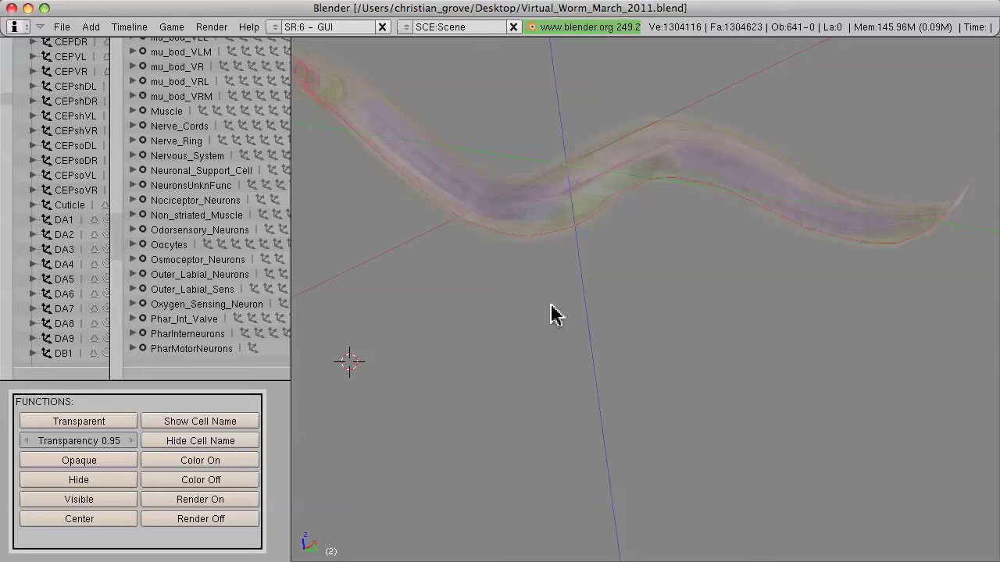
# Reset the 3D cursor to the scene origin and frame the whole scene in the view
pyautogui.hotkey('shift', 'c')
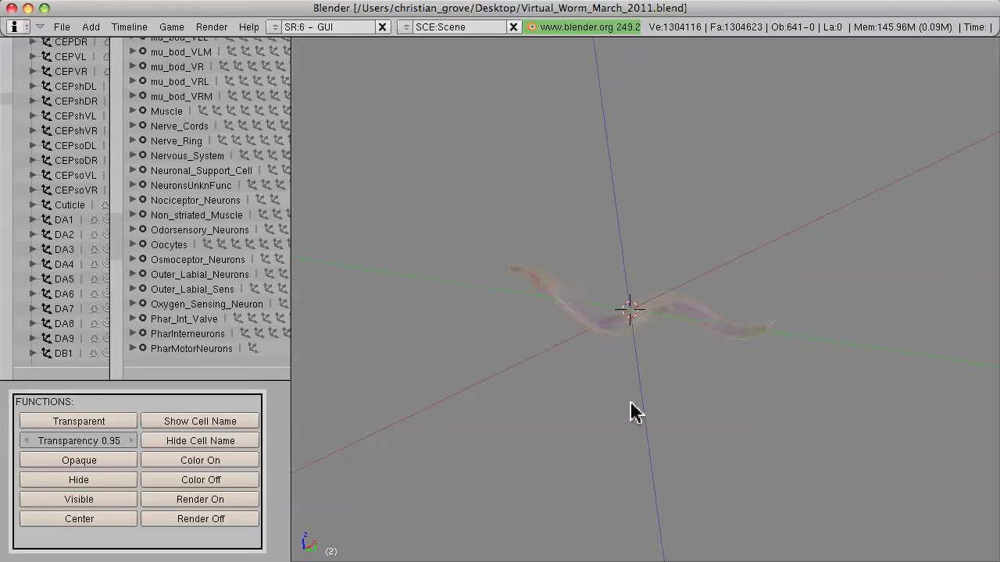
pyautogui.keyDown('shift'); pyautogui.moveTo(631, 403); pyautogui.dragTo(647, 392, button='middle'); pyautogui.keyUp('shift')
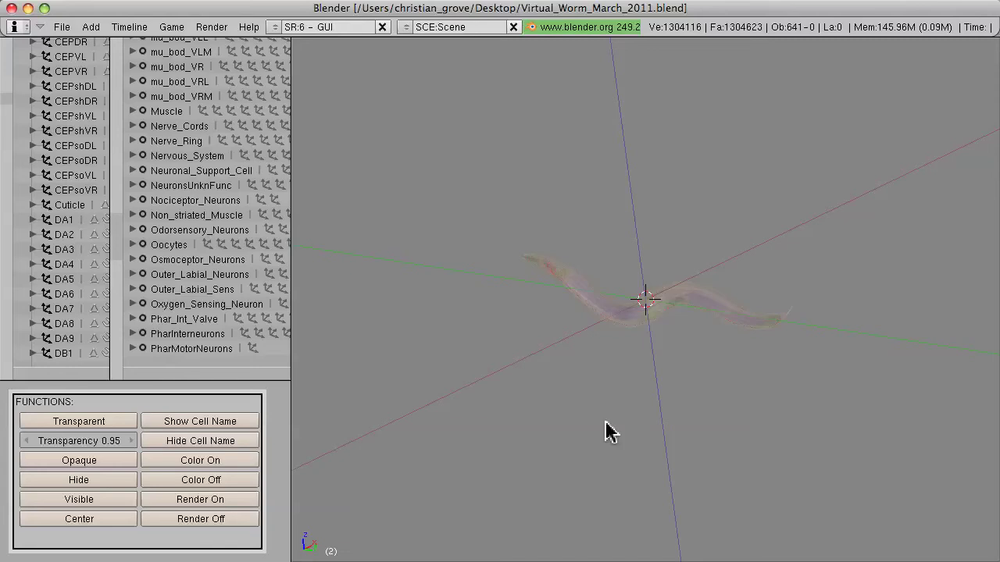
pyautogui.moveTo(677, 387); pyautogui.dragTo(466, 417, button='middle')
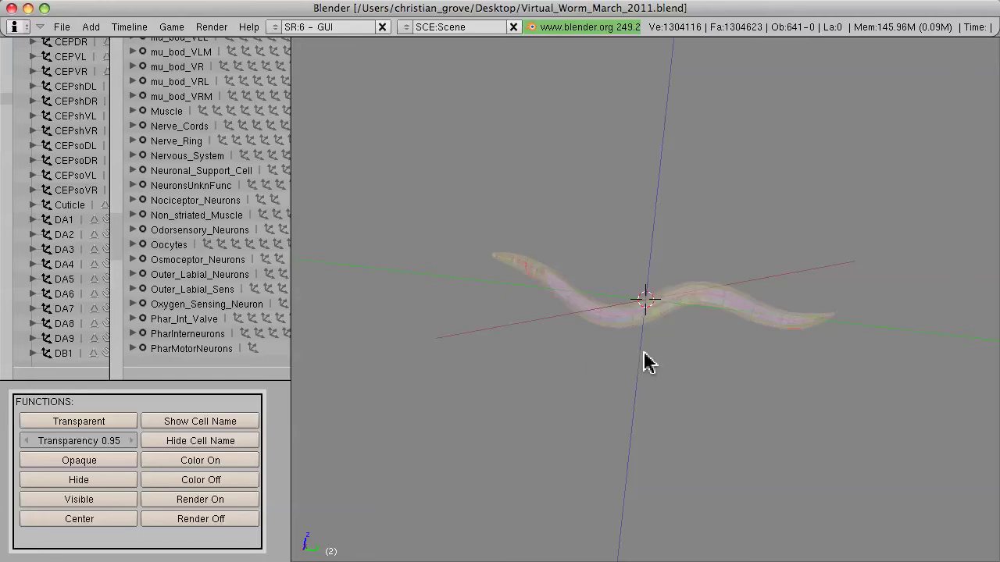
# Switch to the side view and zoom to a rectangular region enclosing the entire worm
pyautogui.press('KP_3')
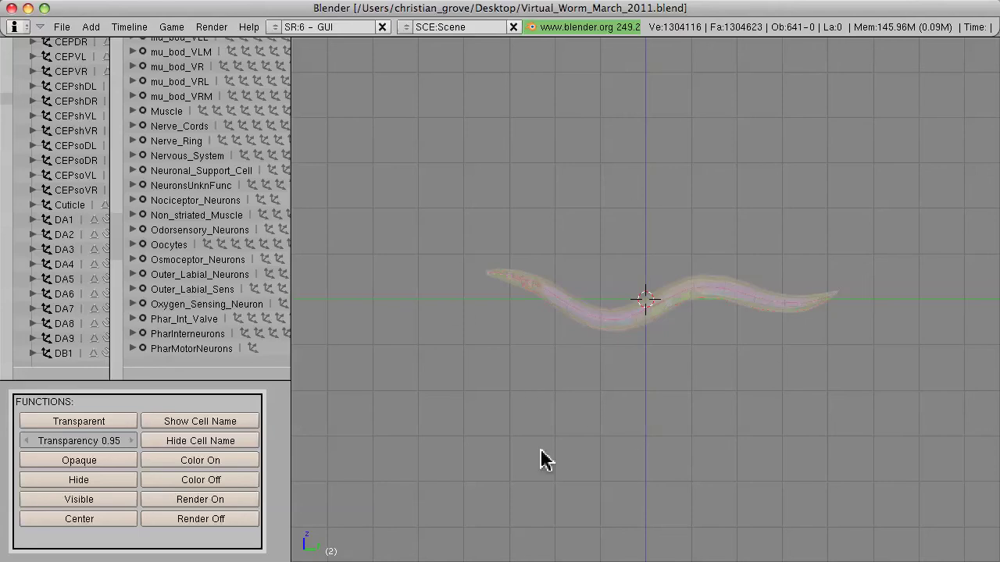
pyautogui.press('b')
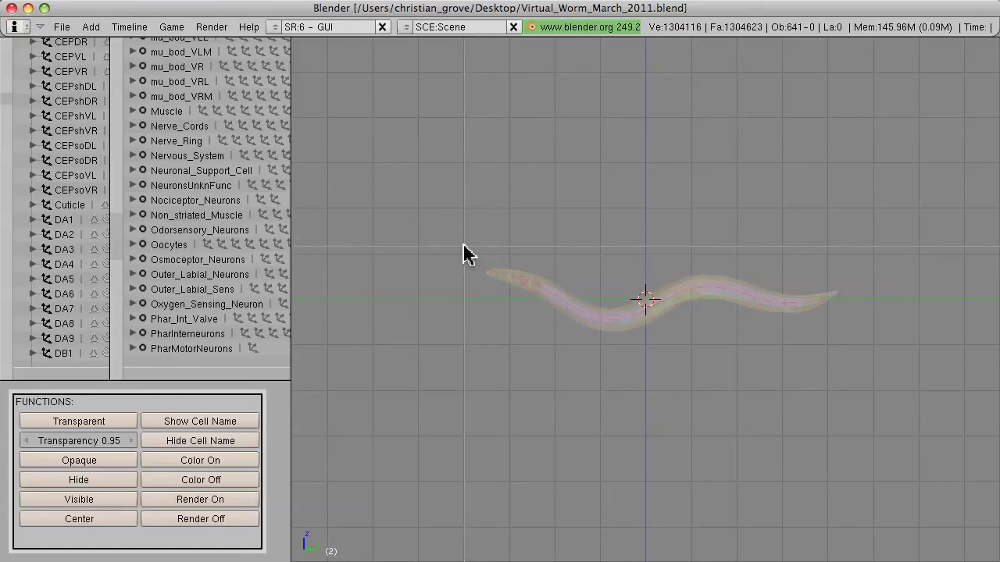
pyautogui.moveTo(467, 248); pyautogui.dragTo(870, 346)
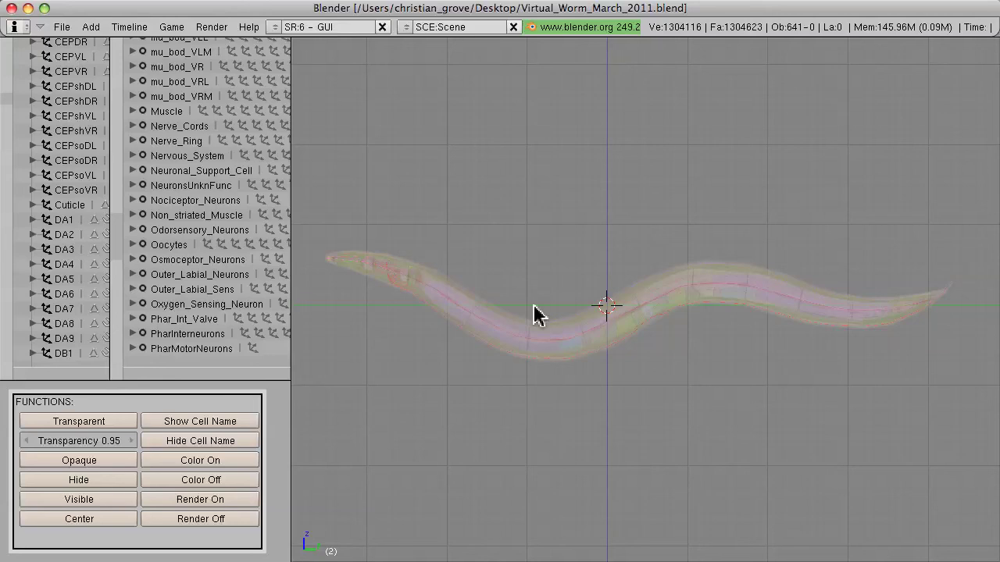
# Inspect the worm in the front, opposite side and top views, and return to the original side view
pyautogui.press('KP_1')
pyautogui.press('ctrl+KP_3')
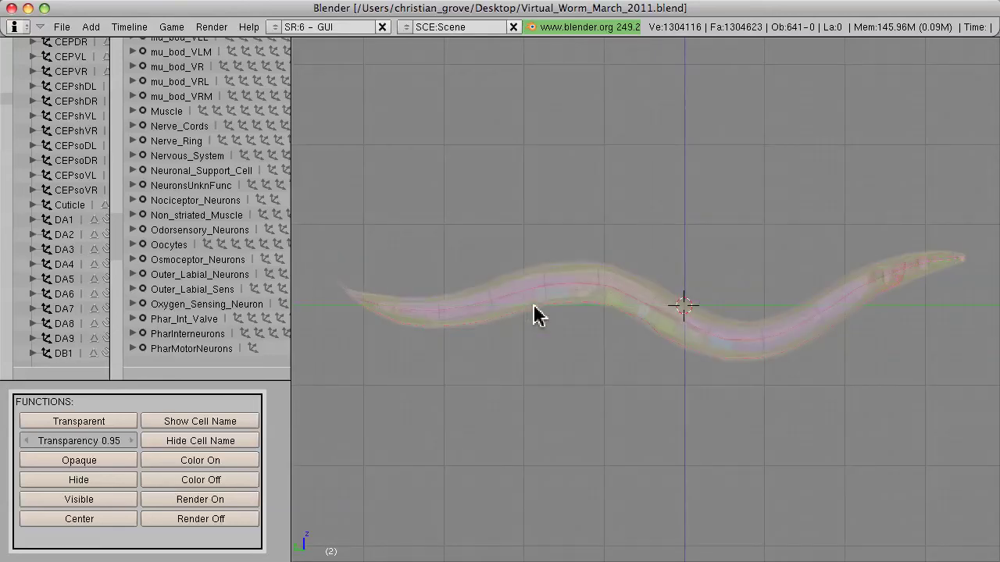
pyautogui.press('KP_1')
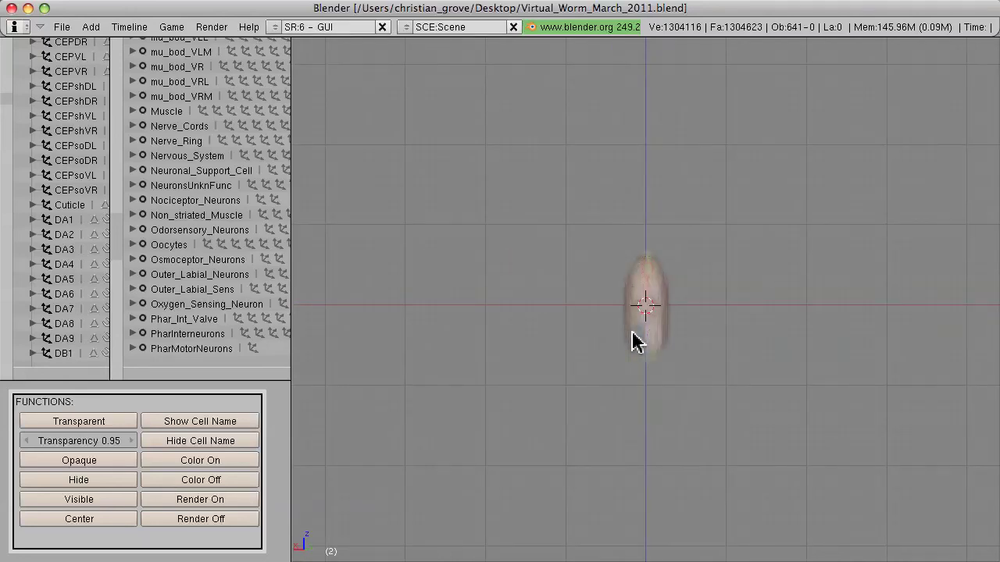
pyautogui.press('KP_7')
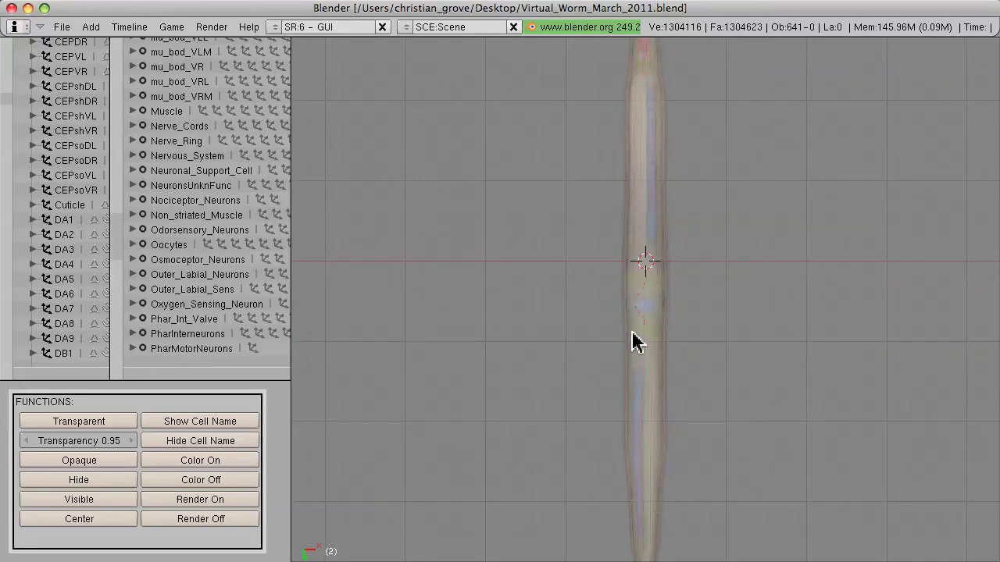
pyautogui.press('KP_3')
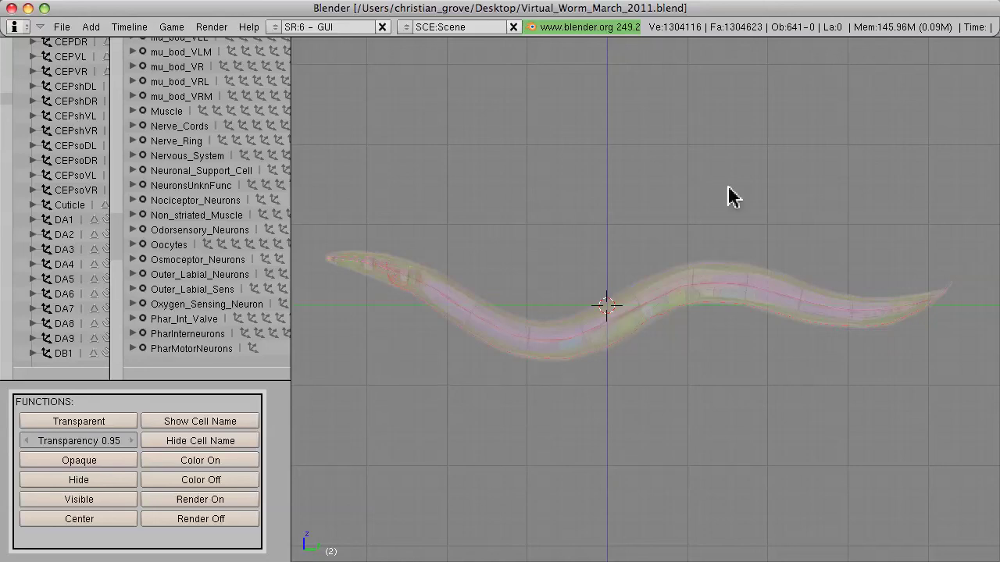
pyautogui.click(840, 3)
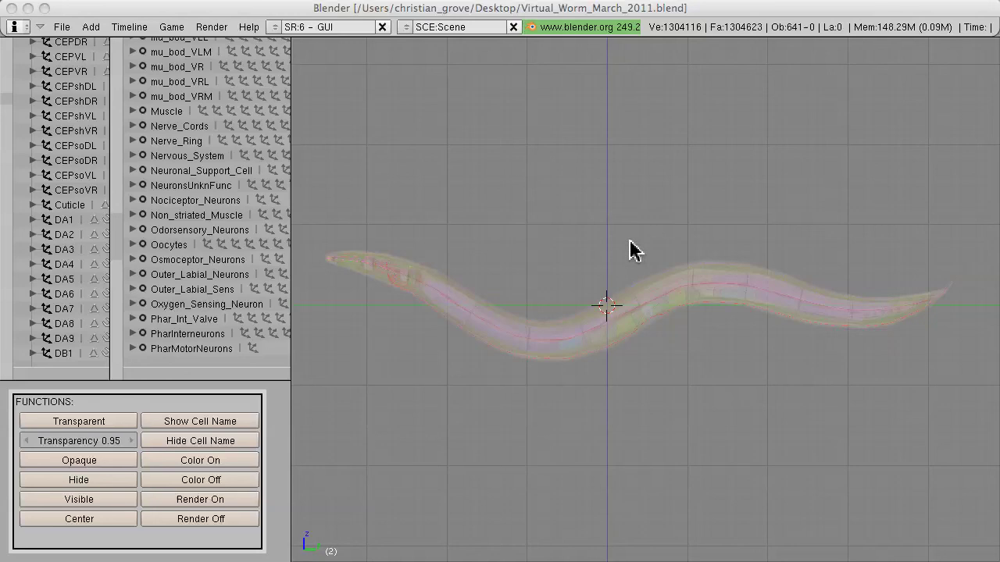
pyautogui.click(509, 394)
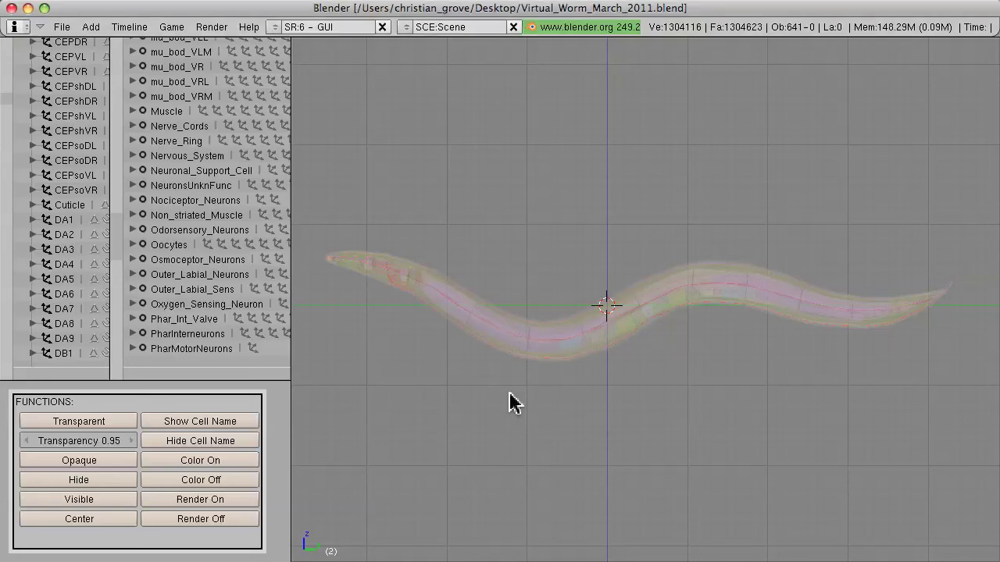
# Examine the worm all around its long axis by rotating the view vertically in fixed increments
pyautogui.press('KP_2')
pyautogui.press('KP_2')
pyautogui.press('KP_2')
pyautogui.press('KP_2')
pyautogui.press('KP_2')
pyautogui.press('KP_8')
pyautogui.press('KP_8')
pyautogui.press('KP_8')
pyautogui.press('KP_8')
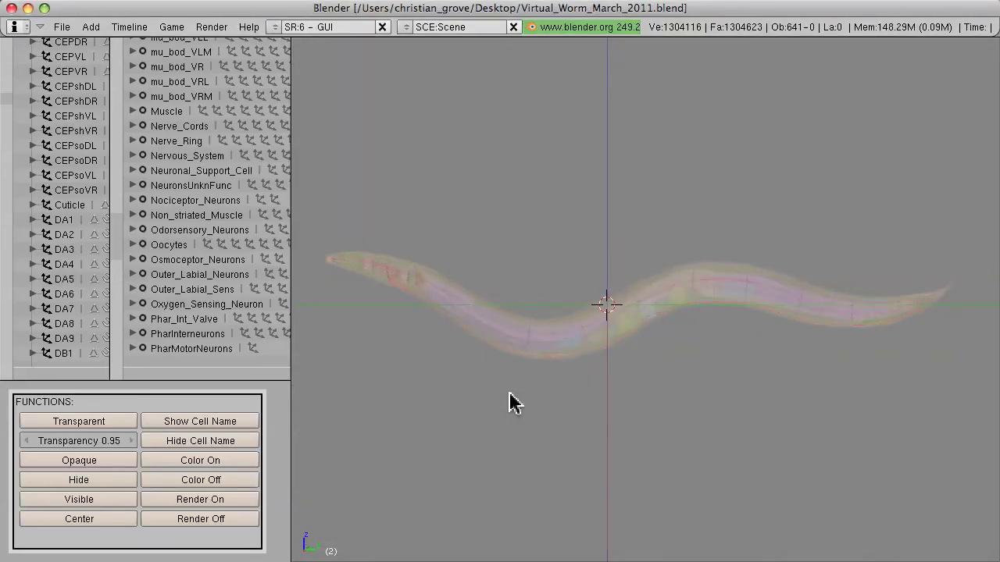
pyautogui.press('KP_8')
pyautogui.press('KP_8')
pyautogui.press('KP_8')
pyautogui.press('KP_8')
pyautogui.press('KP_8')
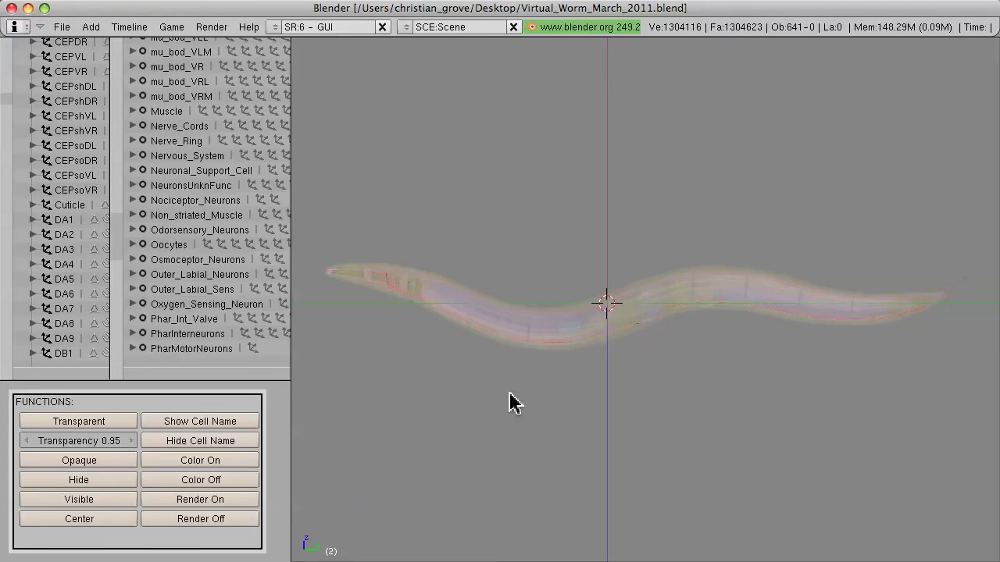
pyautogui.press('KP_8')
pyautogui.press('KP_8')
pyautogui.press('KP_8')
pyautogui.press('KP_8')
pyautogui.press('KP_8')
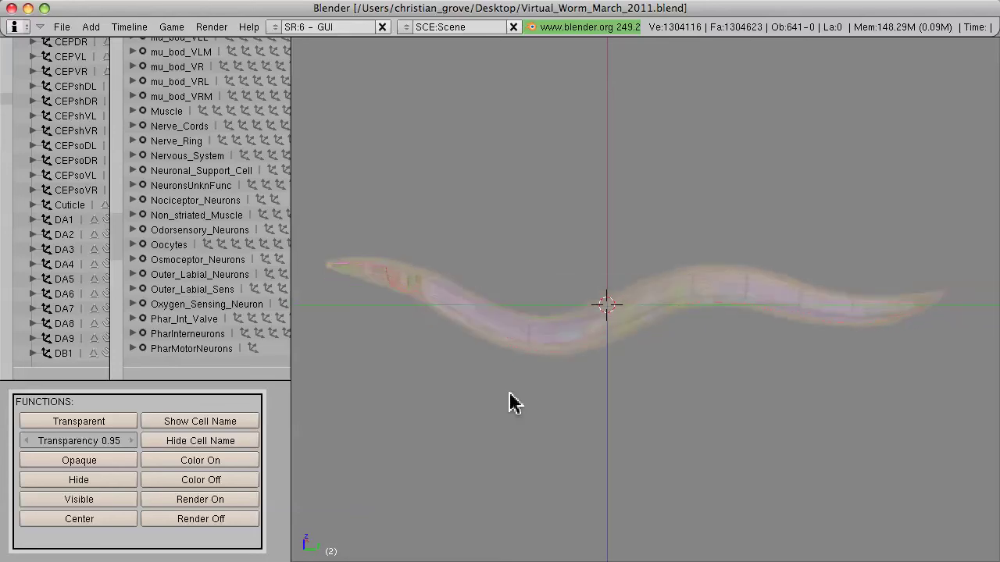
pyautogui.press('KP_8')
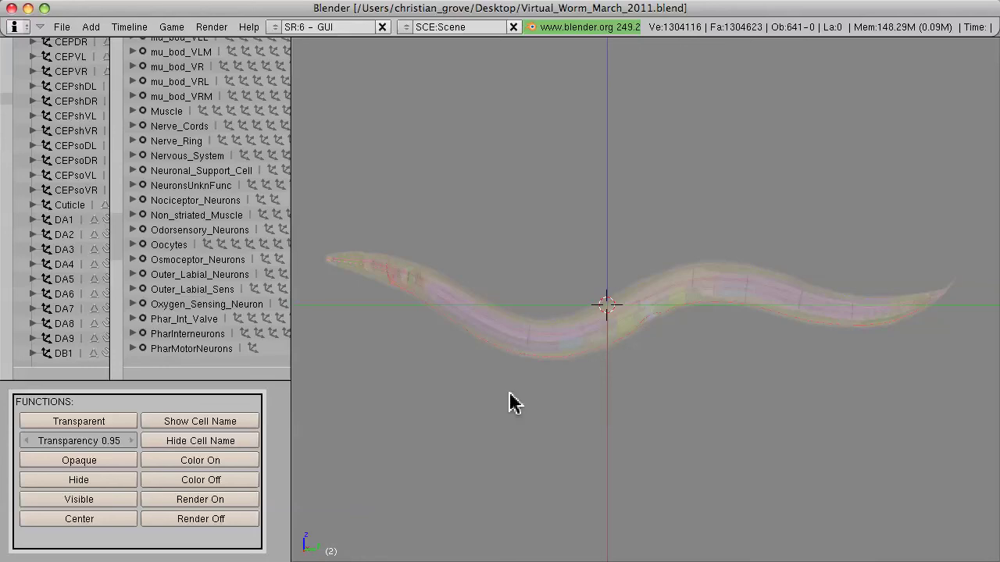
# Examine the worm from head to tail by rotating the view horizontally in fixed increments through full turns
pyautogui.press('KP_4')
pyautogui.press('KP_4')
pyautogui.press('KP_4')
pyautogui.press('KP_4')
pyautogui.press('KP_4')
pyautogui.press('KP_4')
pyautogui.press('KP_4')
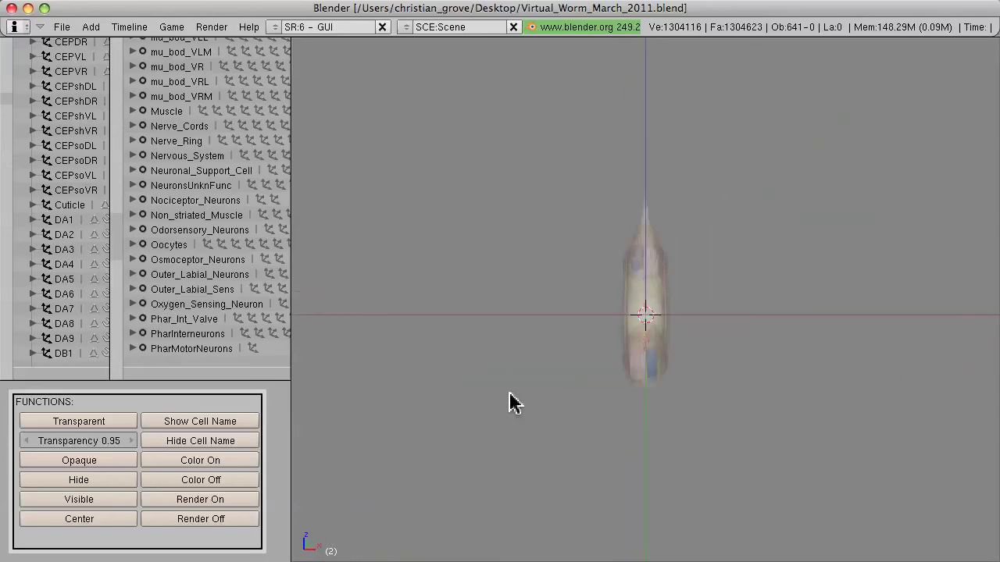
pyautogui.press('KP_4')
pyautogui.press('KP_4')
pyautogui.press('KP_4')
pyautogui.press('KP_4')
pyautogui.press('KP_4')
pyautogui.press('KP_4')
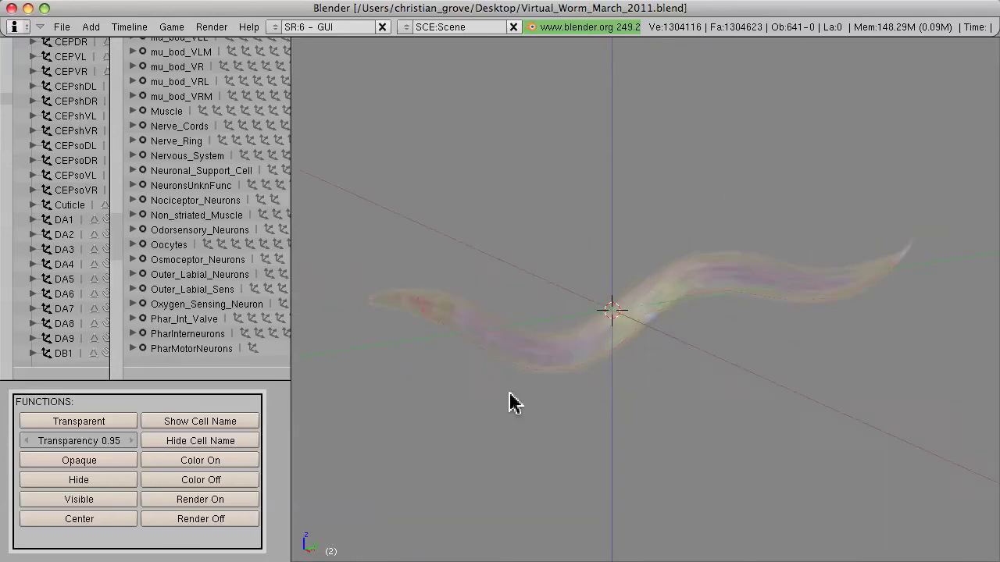
pyautogui.press('KP_4')
pyautogui.press('KP_4')
pyautogui.press('KP_4')
pyautogui.press('KP_4')
pyautogui.press('KP_4')
pyautogui.press('KP_4')
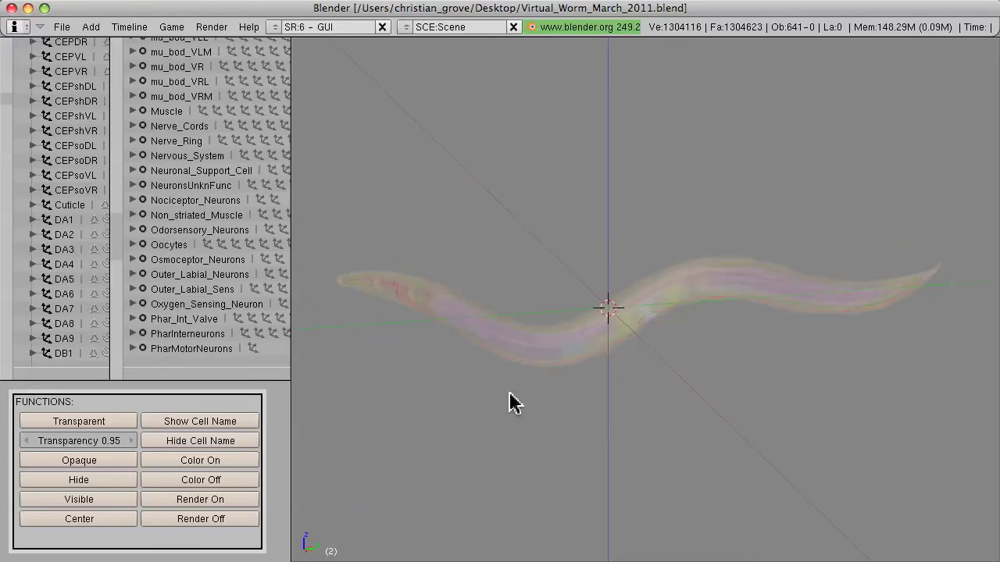
pyautogui.press('KP_4')
pyautogui.press('KP_4')
pyautogui.press('KP_4')
pyautogui.press('KP_4')
pyautogui.press('KP_4')
pyautogui.press('KP_4')
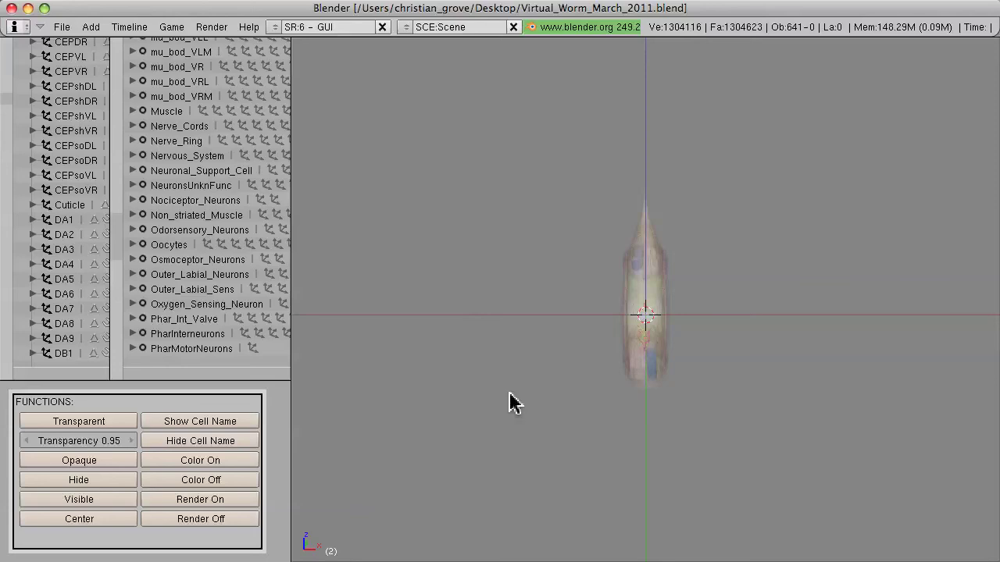
pyautogui.press('KP_4')
pyautogui.press('KP_4')
pyautogui.press('KP_4')
pyautogui.press('KP_4')
pyautogui.press('KP_4')
pyautogui.press('KP_4')
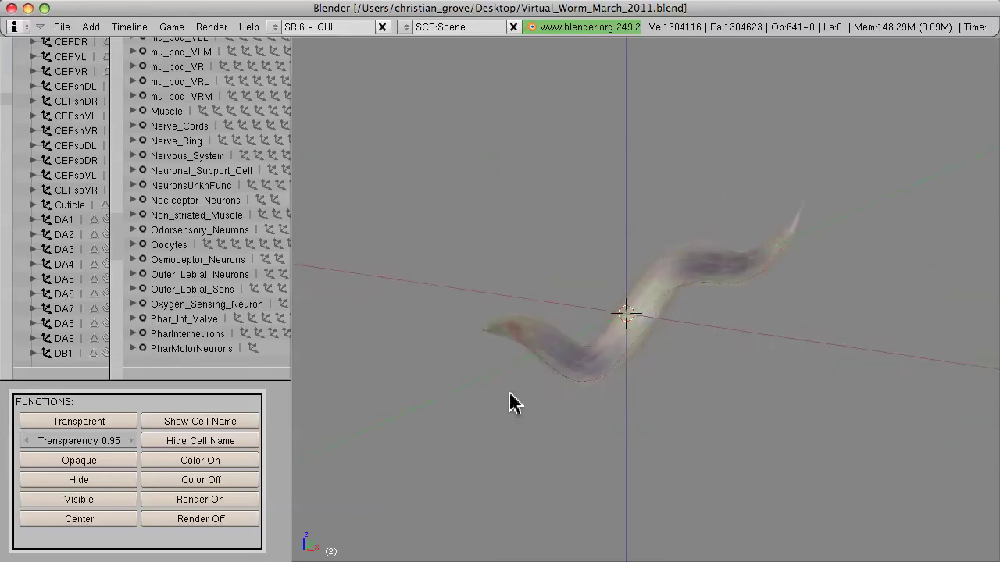
pyautogui.press('KP_4')
pyautogui.press('KP_4')
pyautogui.press('KP_4')
pyautogui.press('KP_4')
pyautogui.press('KP_4')
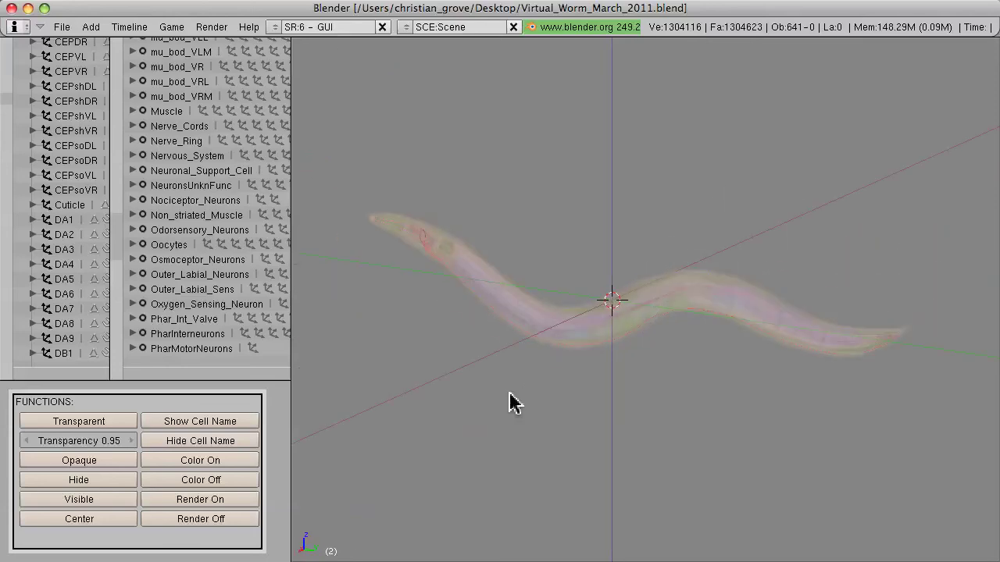
pyautogui.press('KP_4')
pyautogui.press('KP_4')
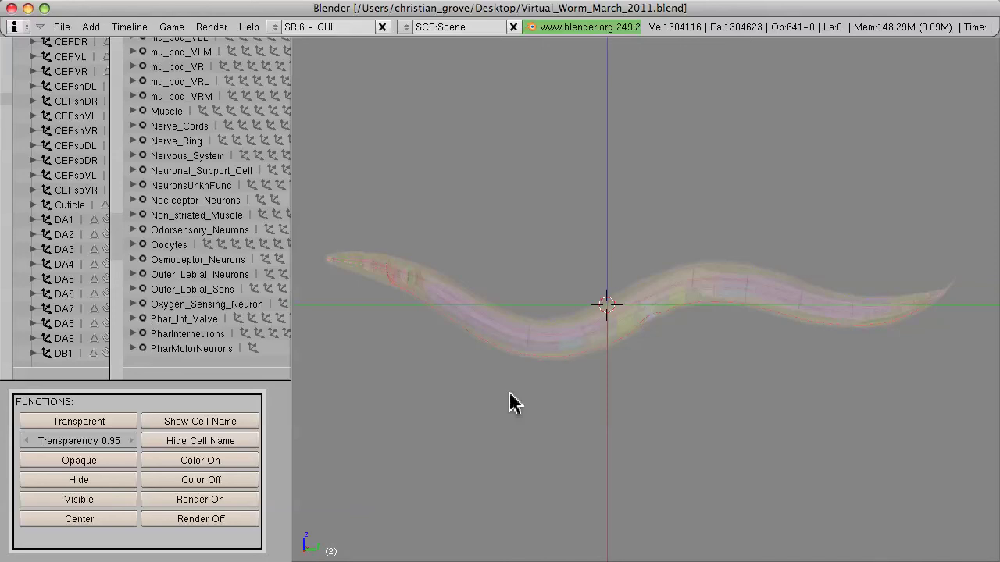
# Compare the worm's front, top and side views, finishing in the side view
pyautogui.press('KP_1')
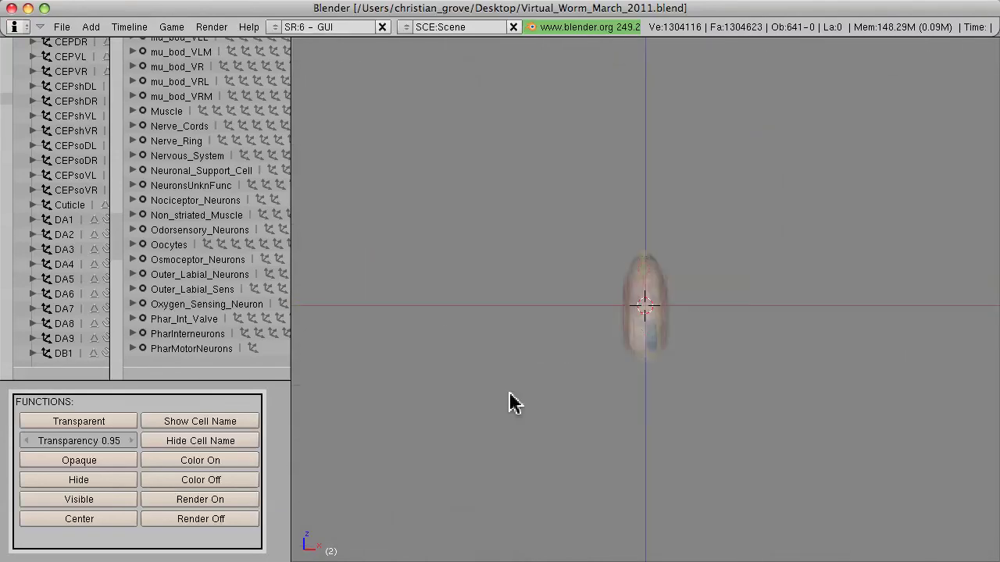
pyautogui.press('KP_7')
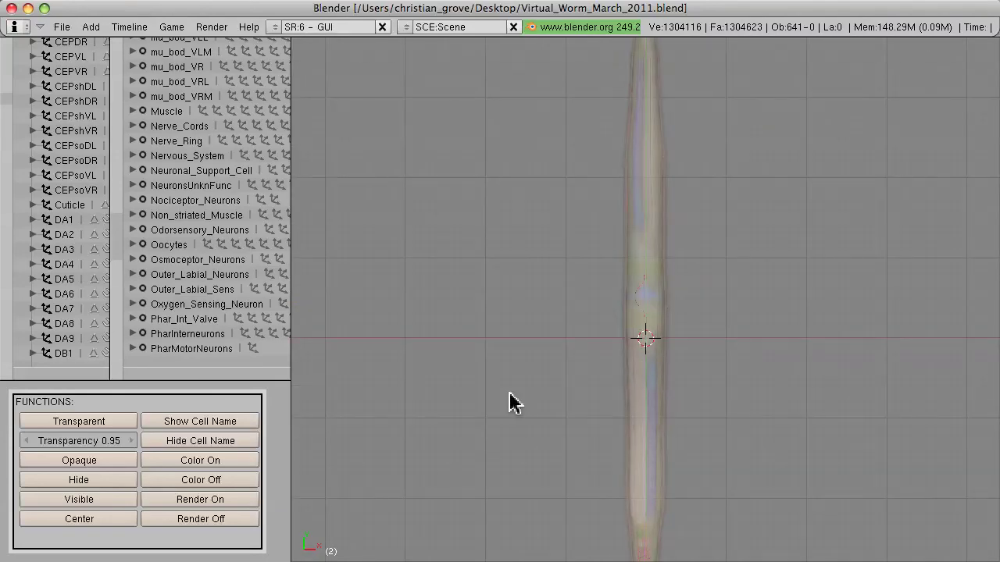
pyautogui.press('KP_3')
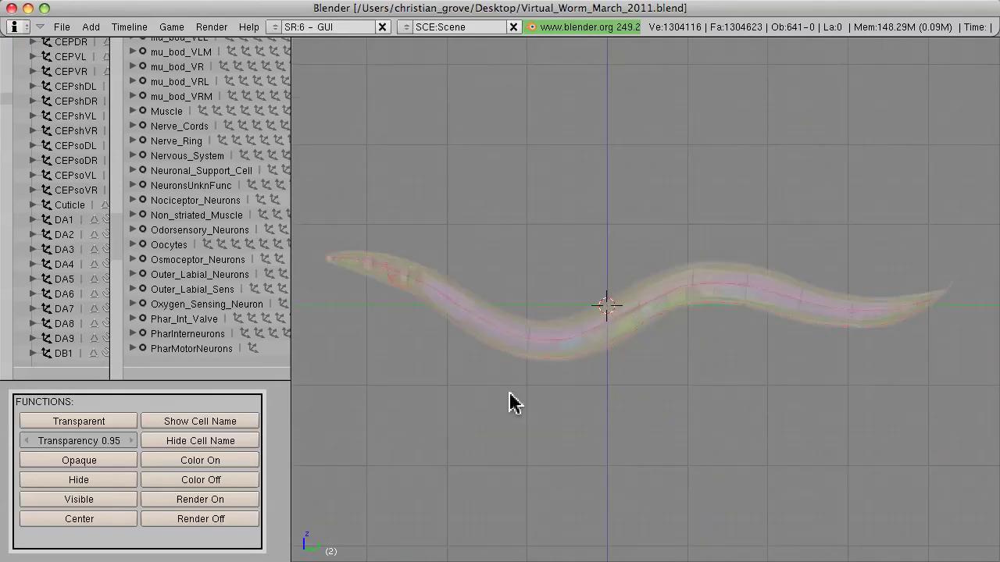
pyautogui.press('KP_1')
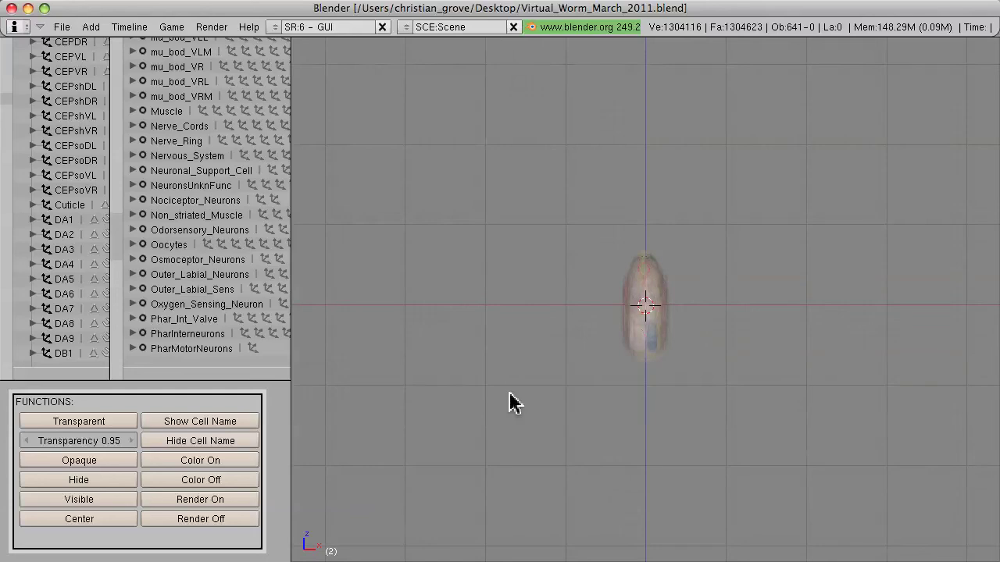
pyautogui.press('KP_3')
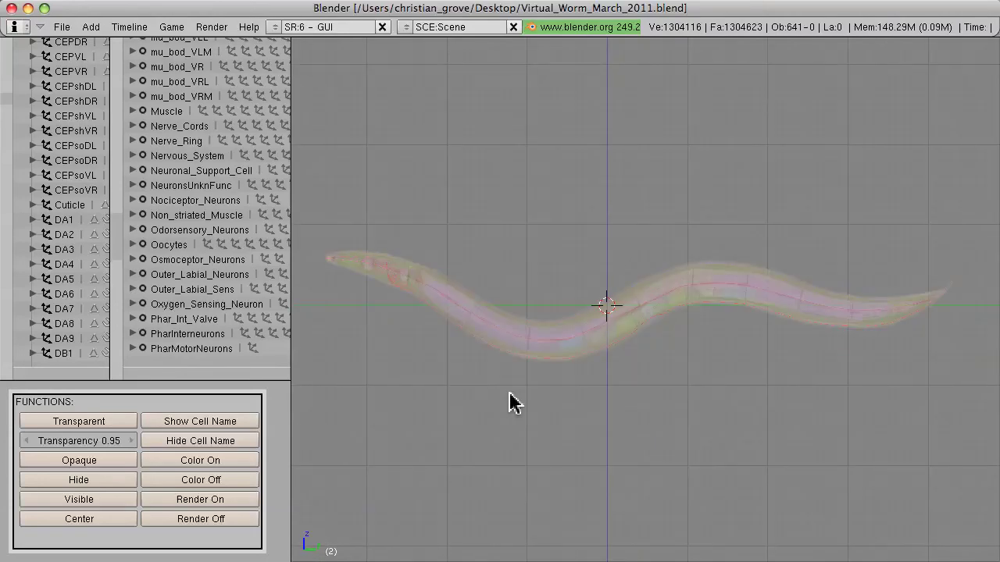